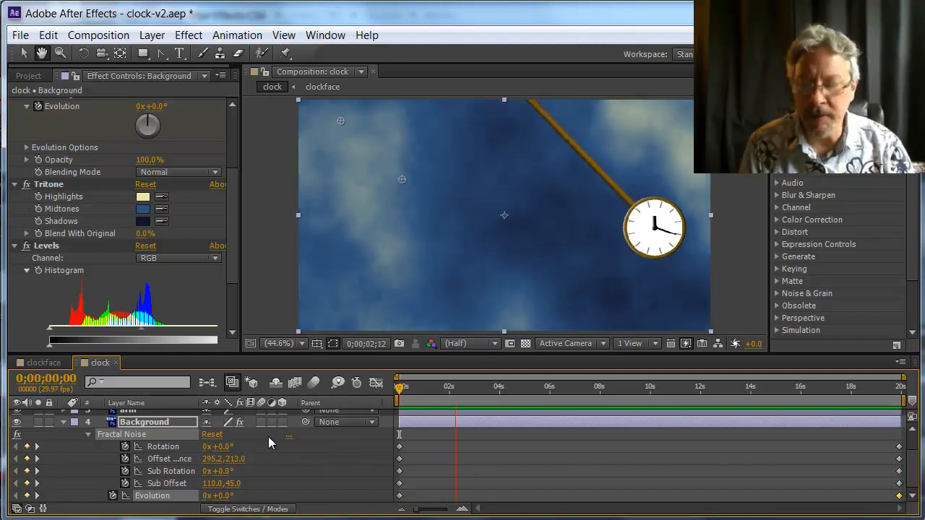
Step: Stop the preview and collapse the expanded properties of all layers in the clock composition
key(space)
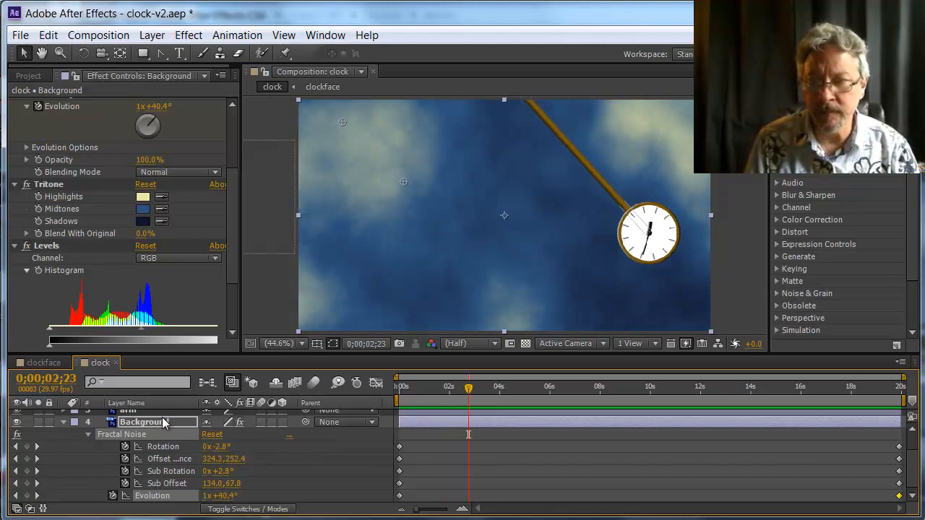
click(163, 422)
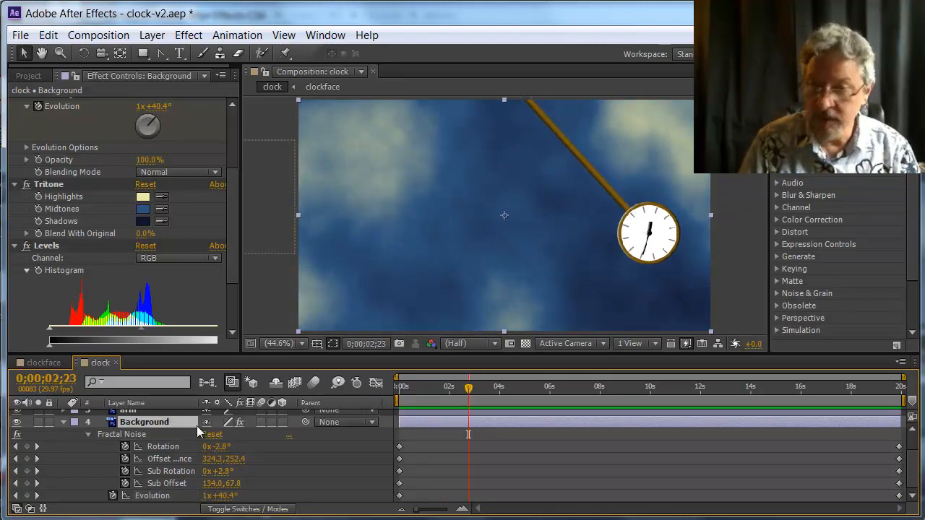
key(ctrl+a)
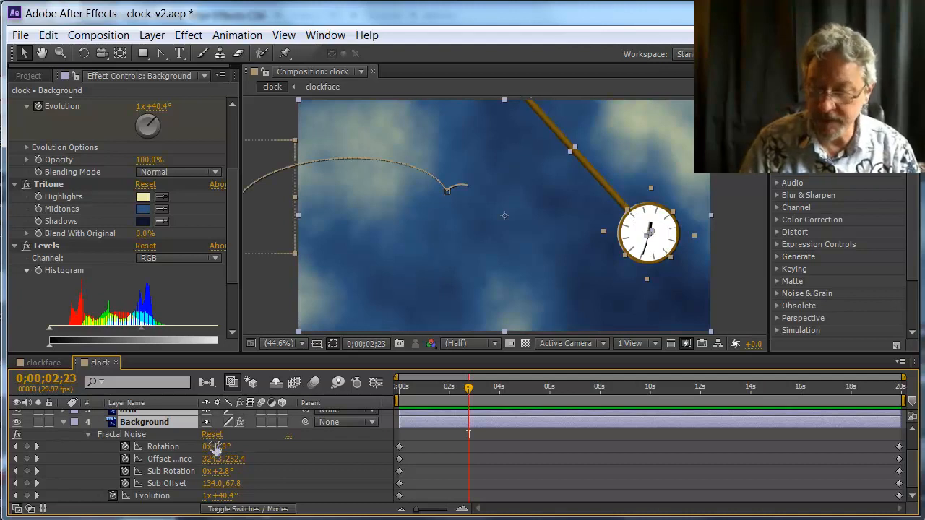
key(u)
key(u)
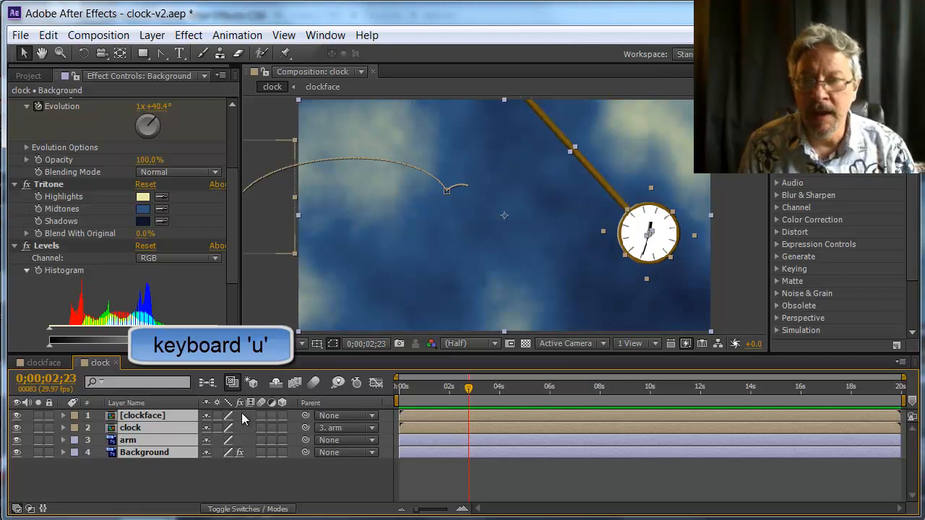
click(161, 477)
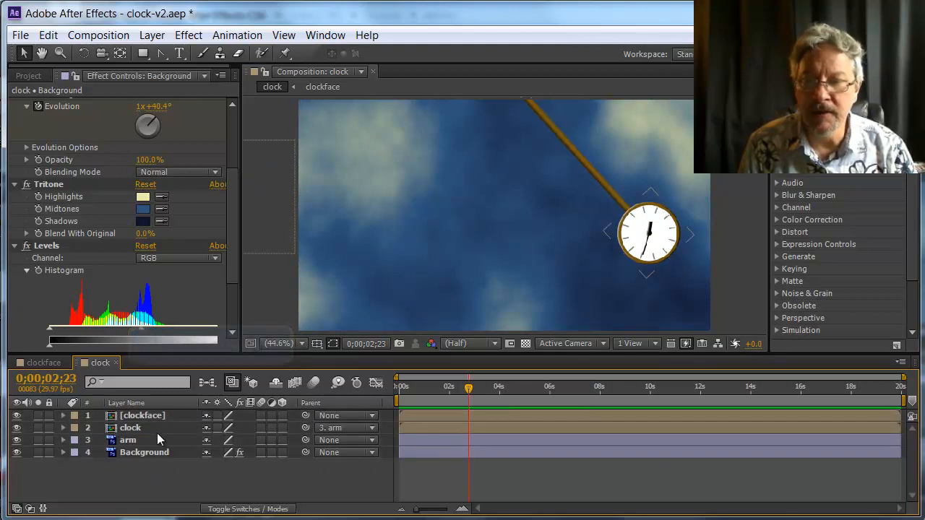
Step: Switch on motion blur for the clockface, clock and arm layers and enable it for the whole composition
click(148, 415)
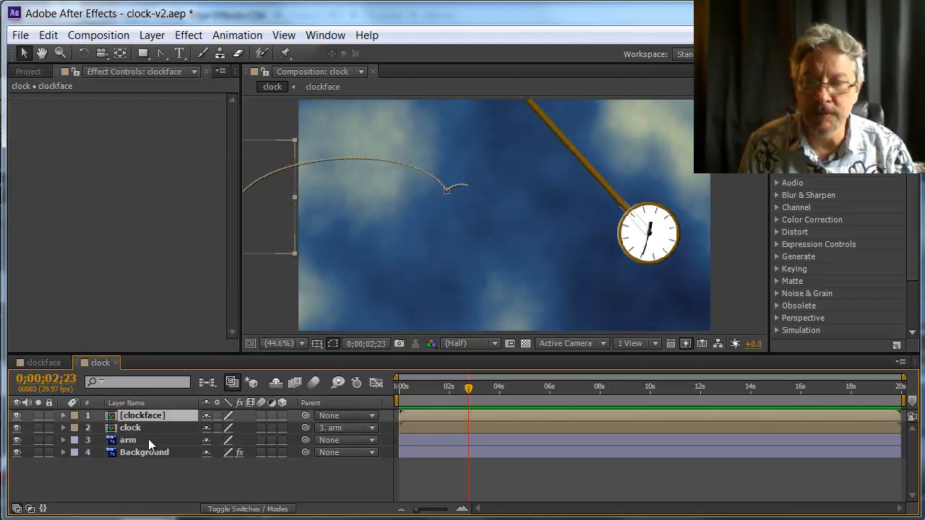
click(144, 428)
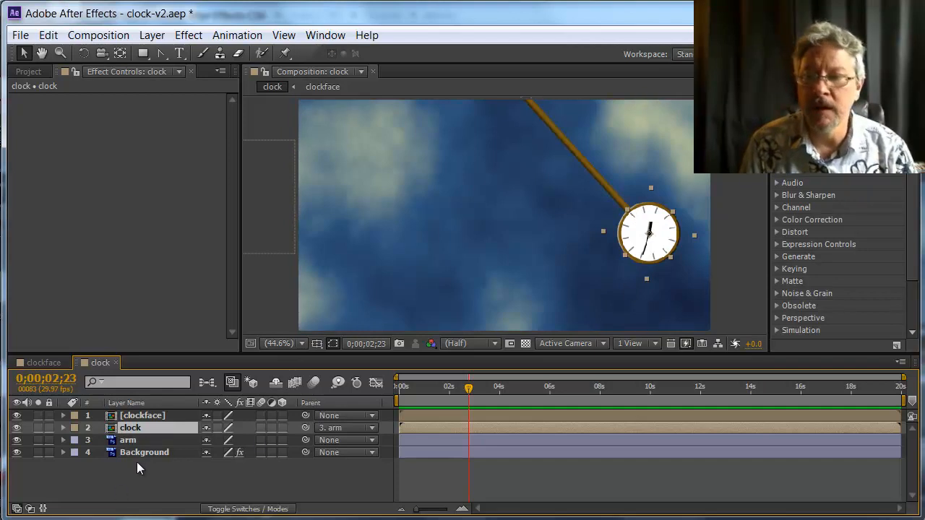
click(131, 440)
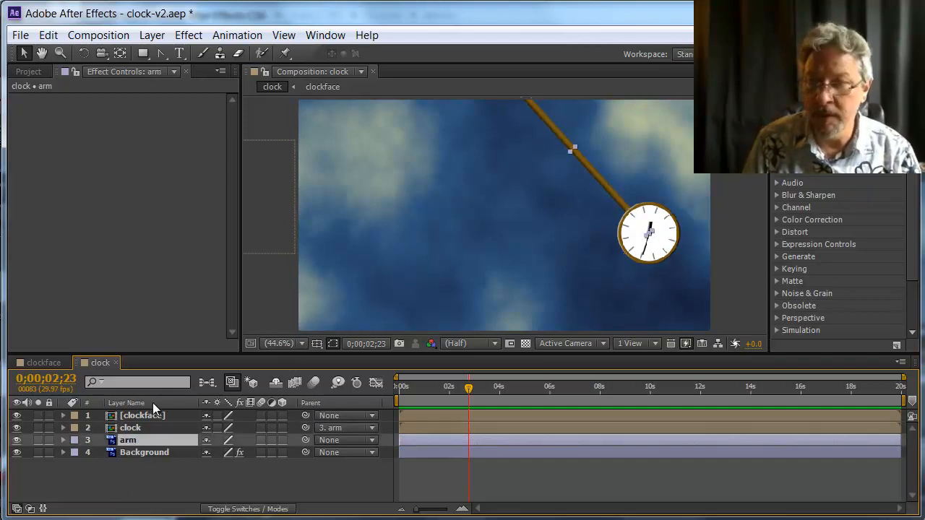
shift+click(145, 413)
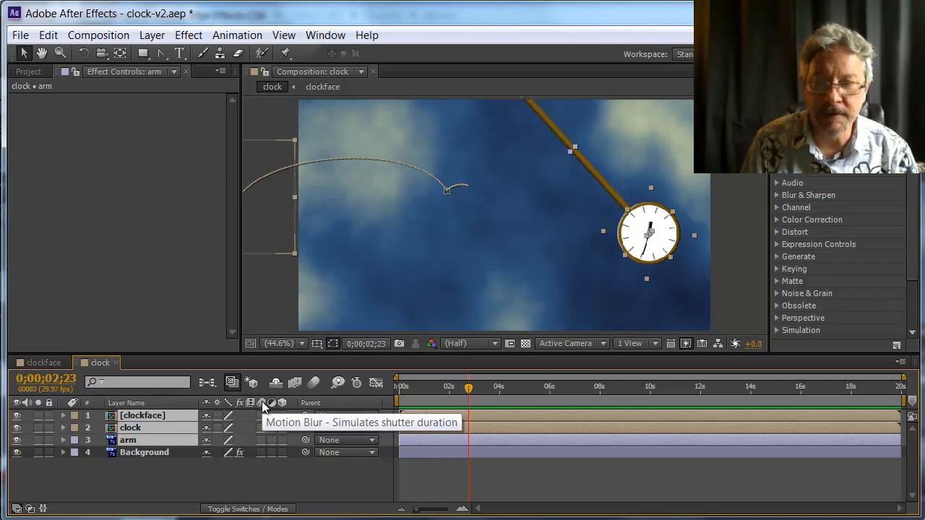
drag(261, 415, 266, 435)
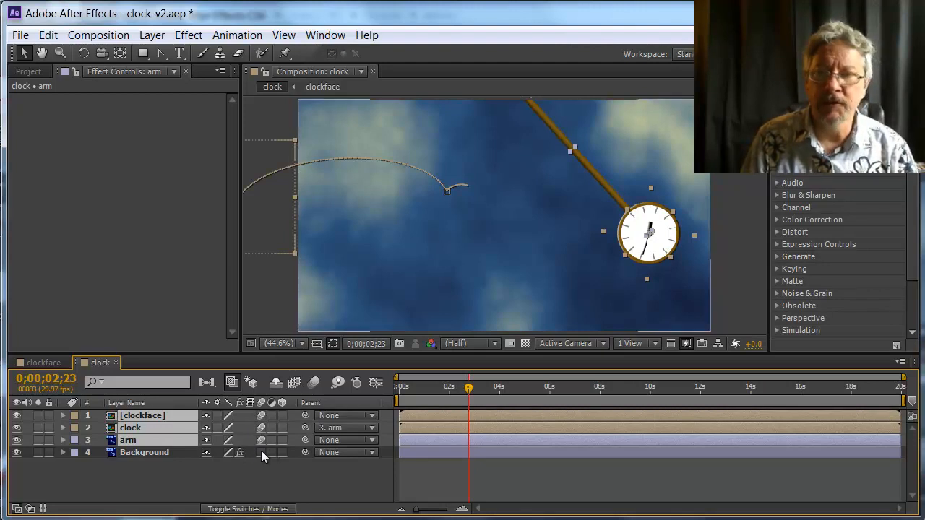
click(313, 382)
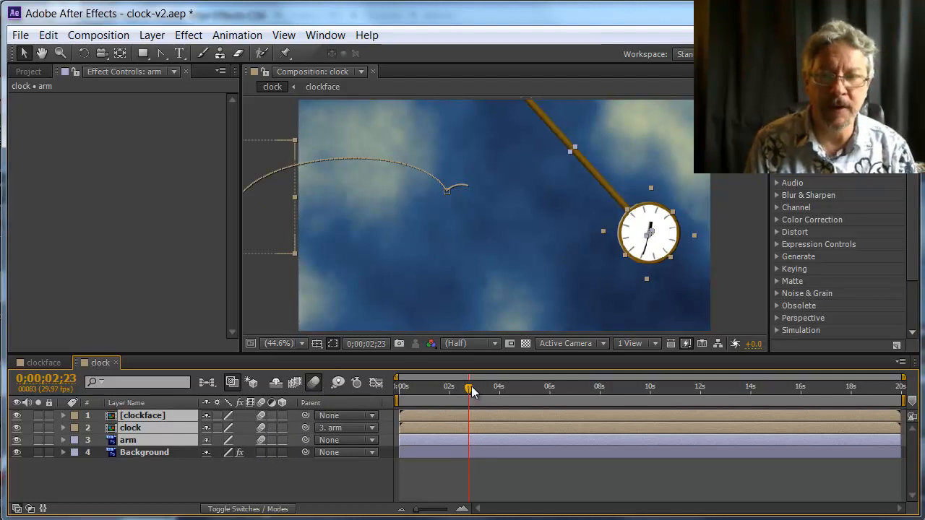
Step: Preview the motion blur from near the start, magnify the composition view to 50%, and check the frame around 6 seconds
drag(468, 391, 418, 422)
key(space)
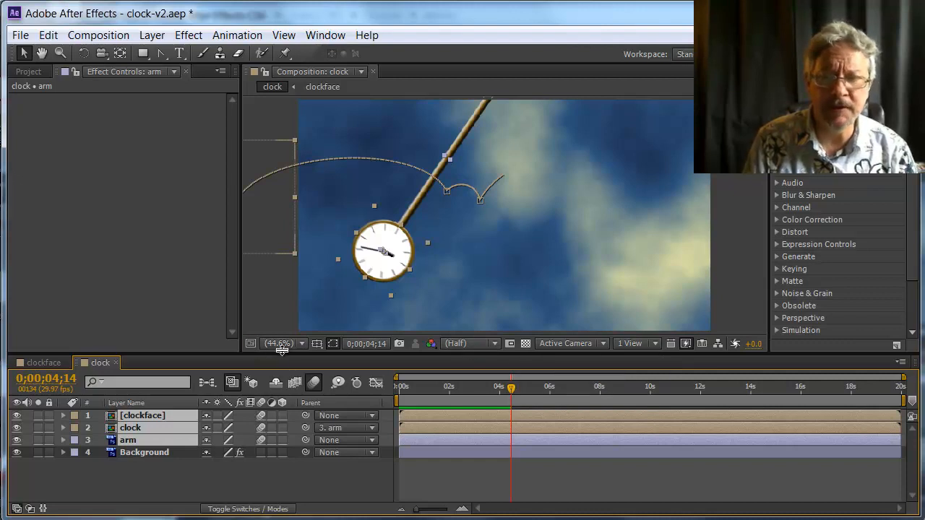
click(302, 344)
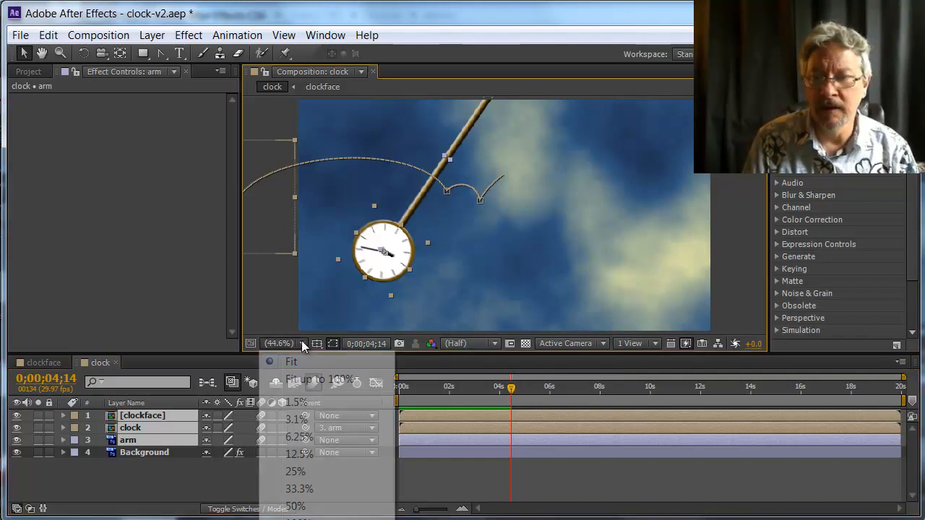
click(298, 506)
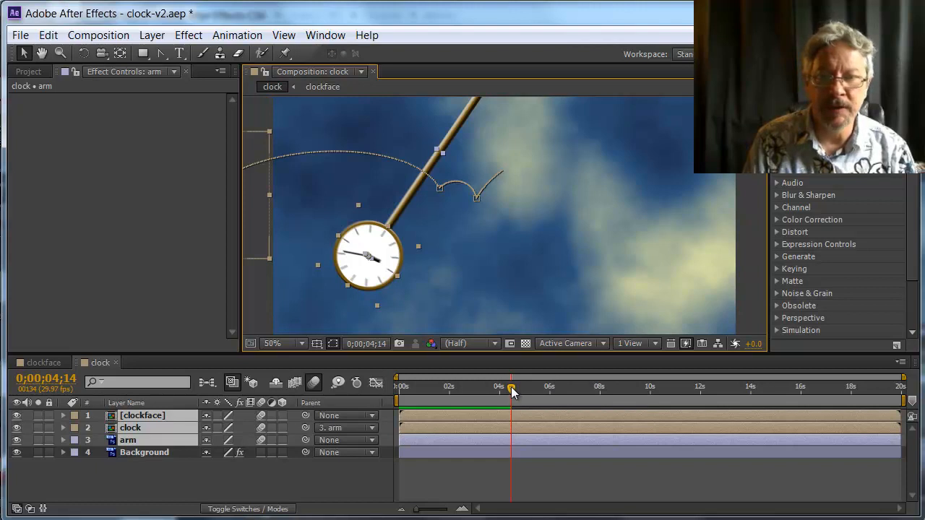
drag(511, 389, 553, 402)
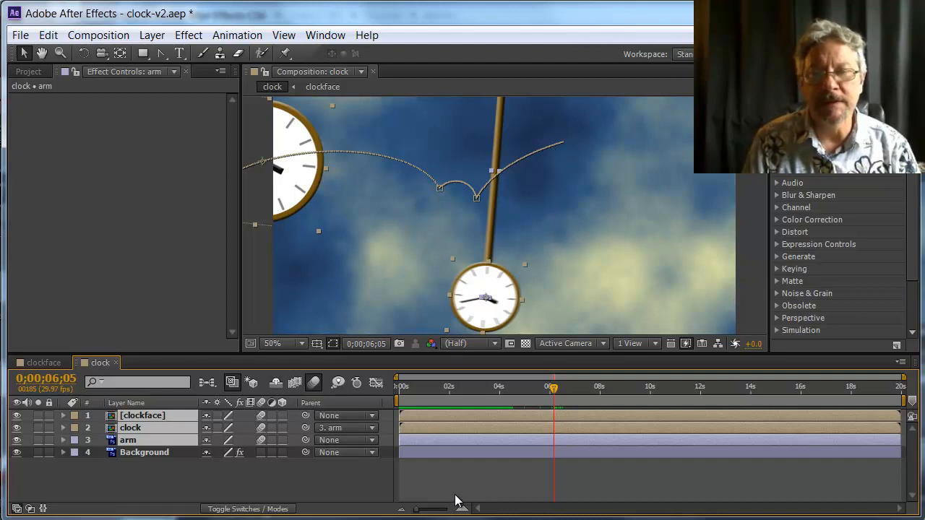
click(235, 485)
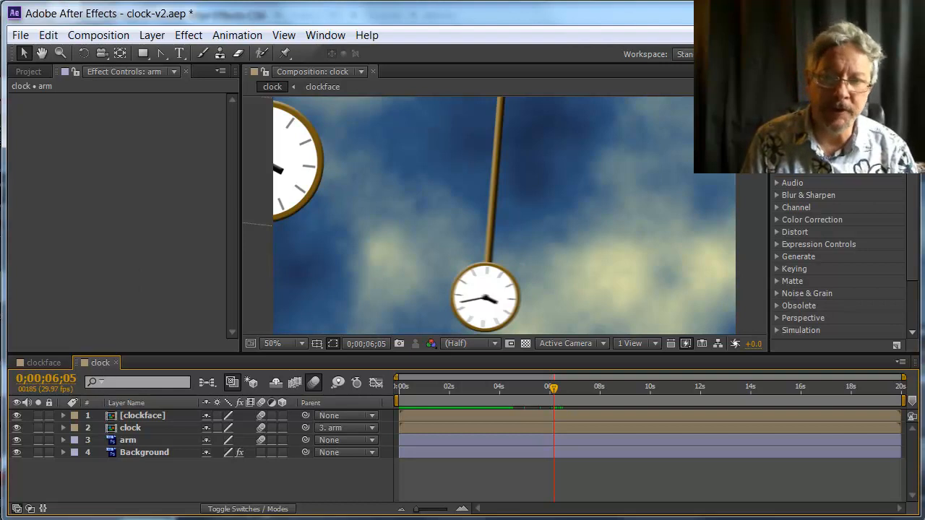
Step: Add the clock composition to the render queue, review its render settings summary, and choose the Best Settings template
click(107, 36)
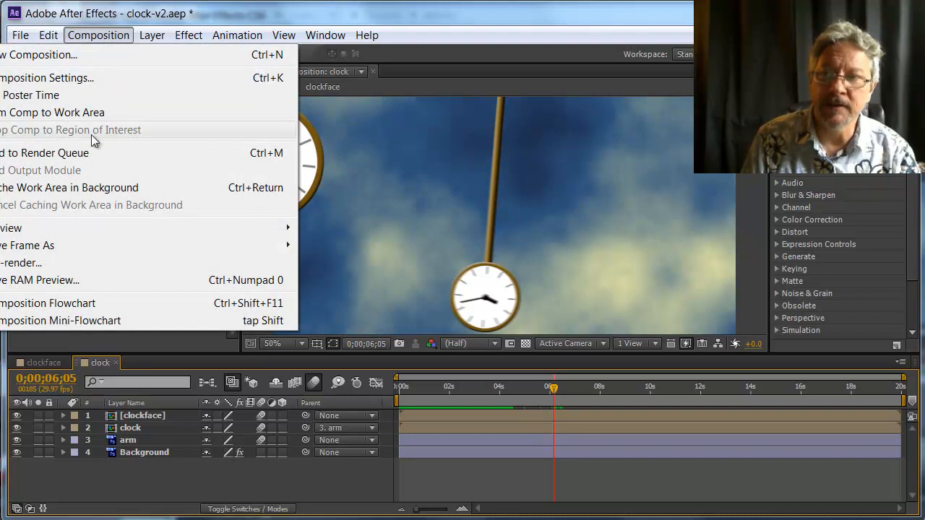
click(78, 156)
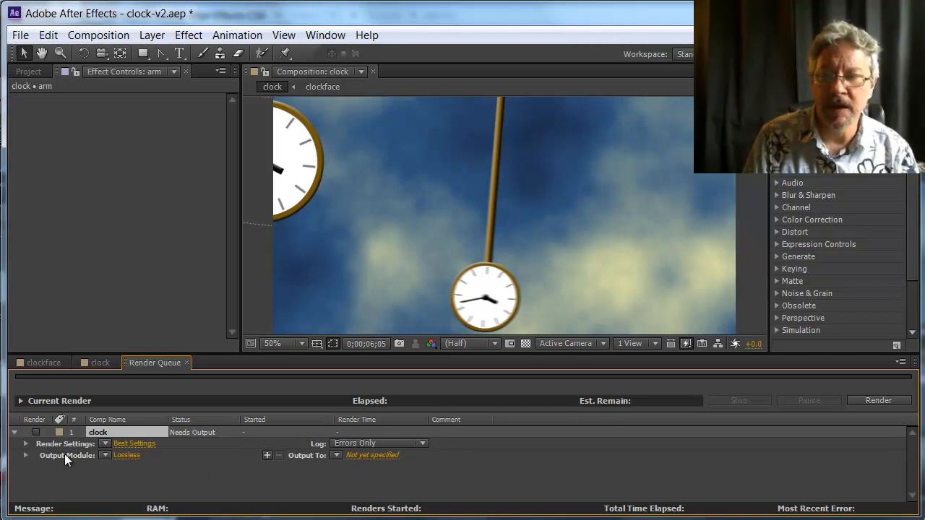
click(24, 444)
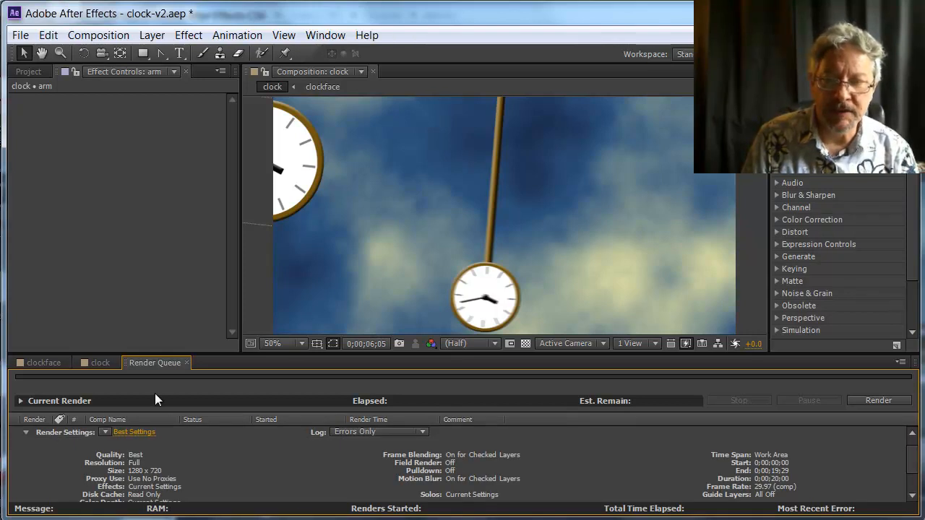
click(25, 432)
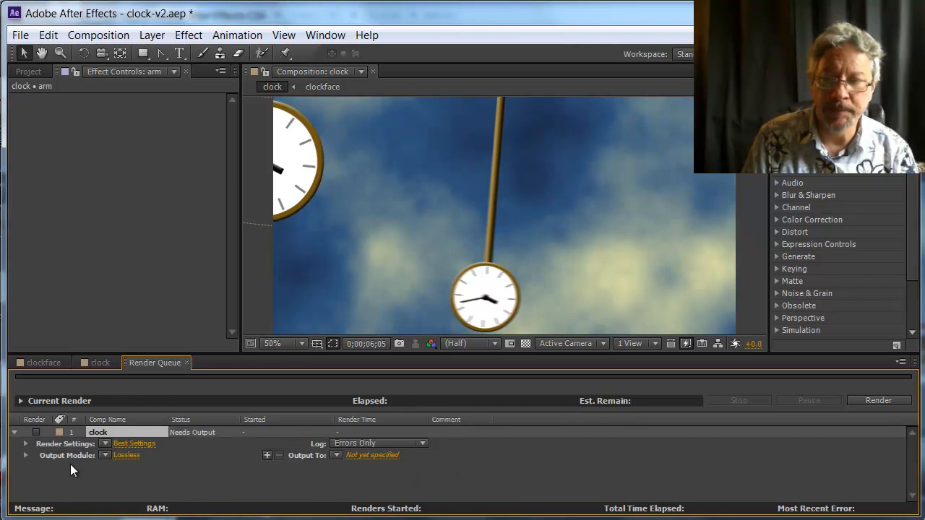
click(105, 444)
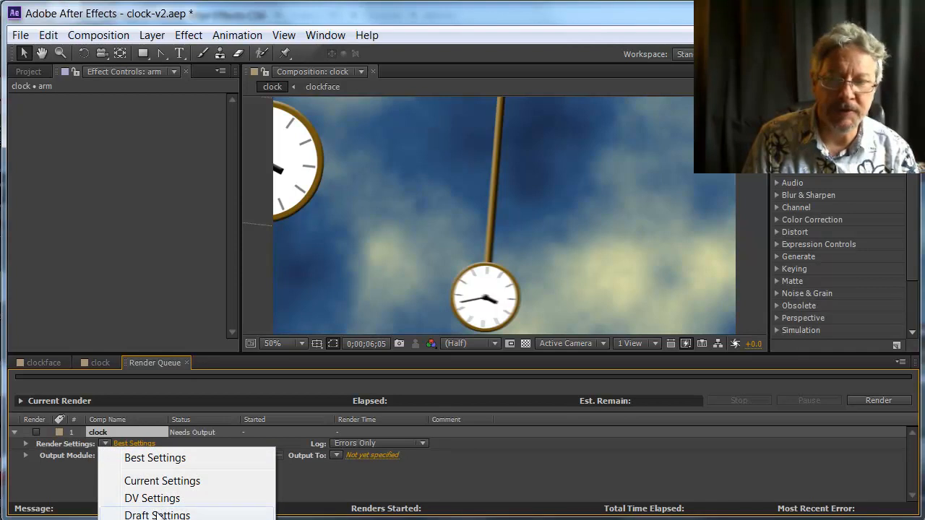
click(141, 463)
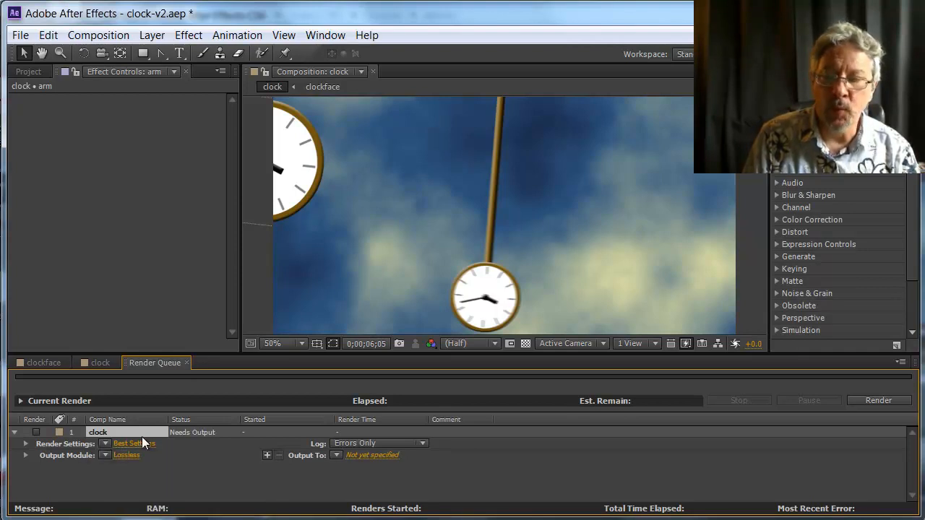
Step: In the clock item's render settings, choose On for Checked Layers for motion blur and accept them
click(142, 443)
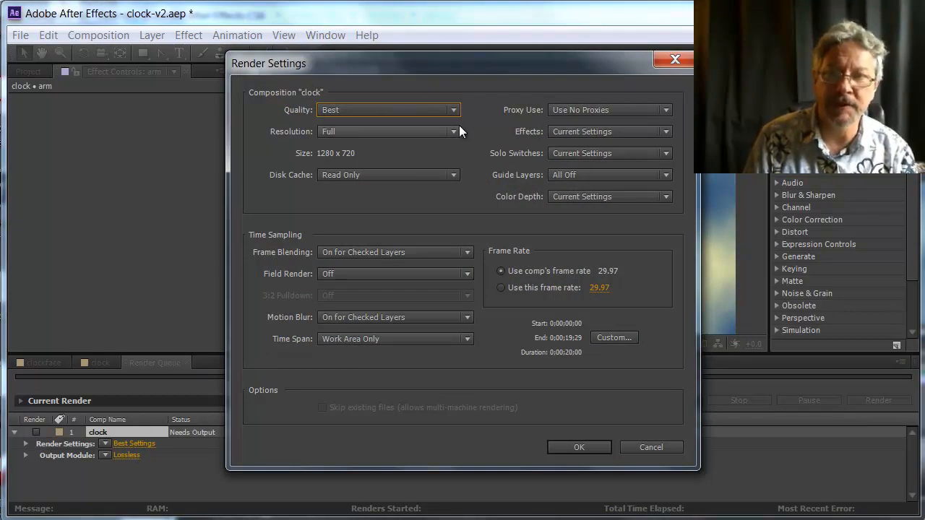
click(468, 318)
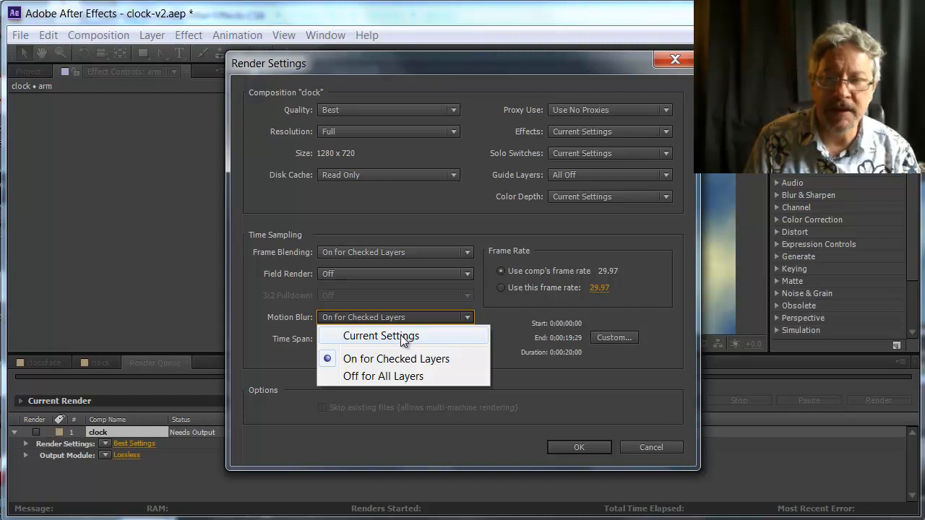
click(406, 359)
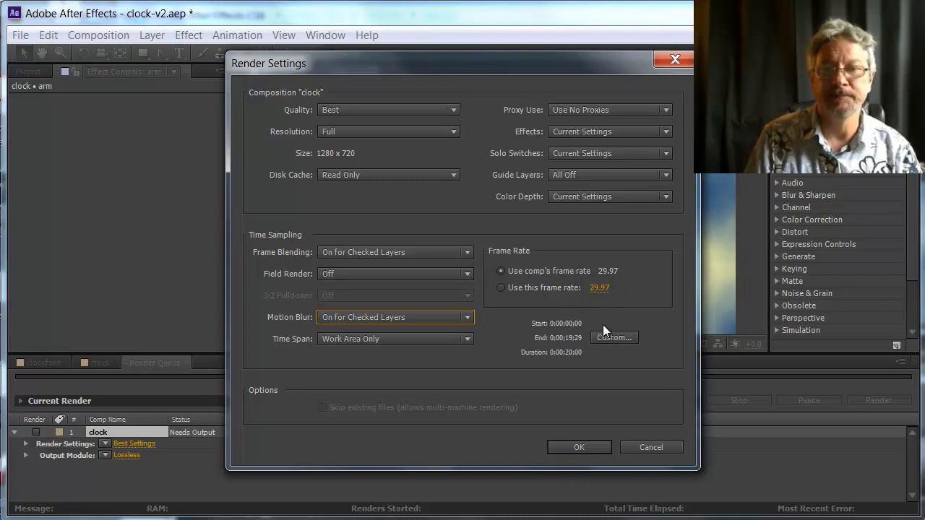
click(592, 443)
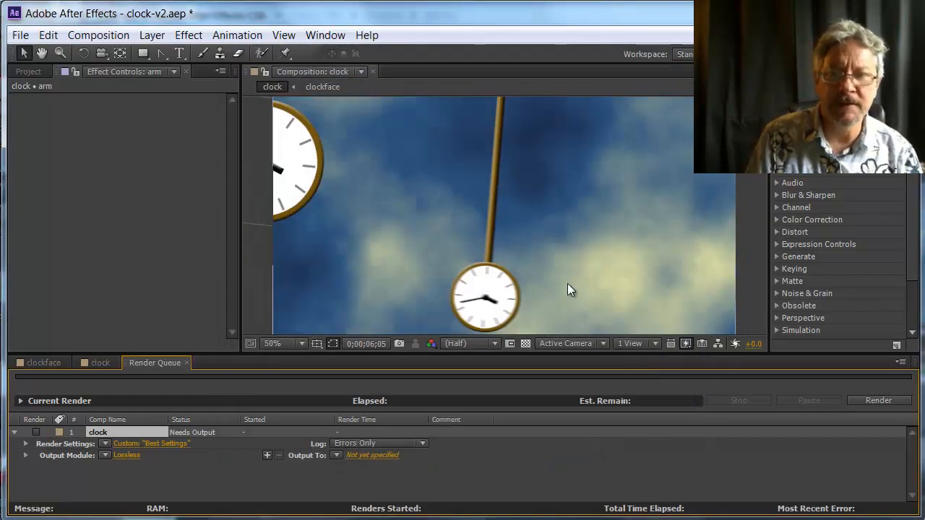
Step: Set the clock item's output module format to QuickTime
click(104, 456)
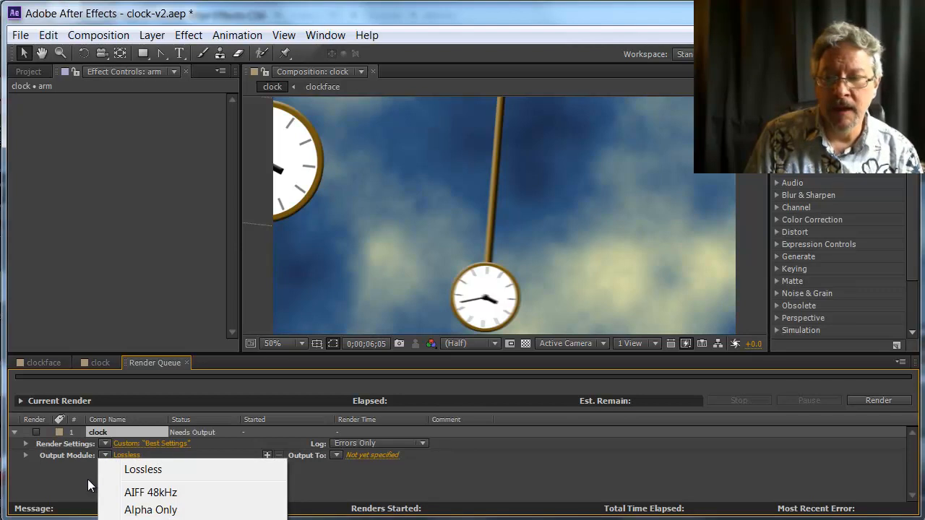
click(88, 480)
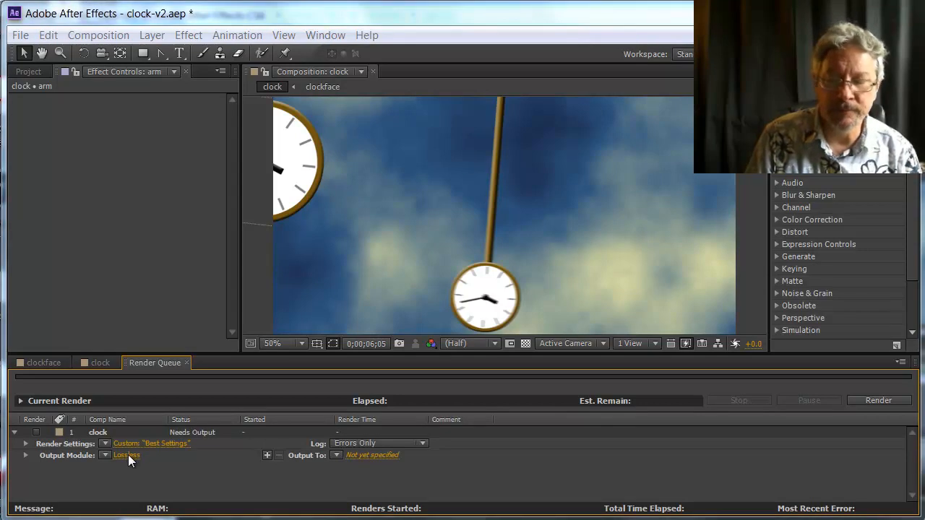
click(126, 455)
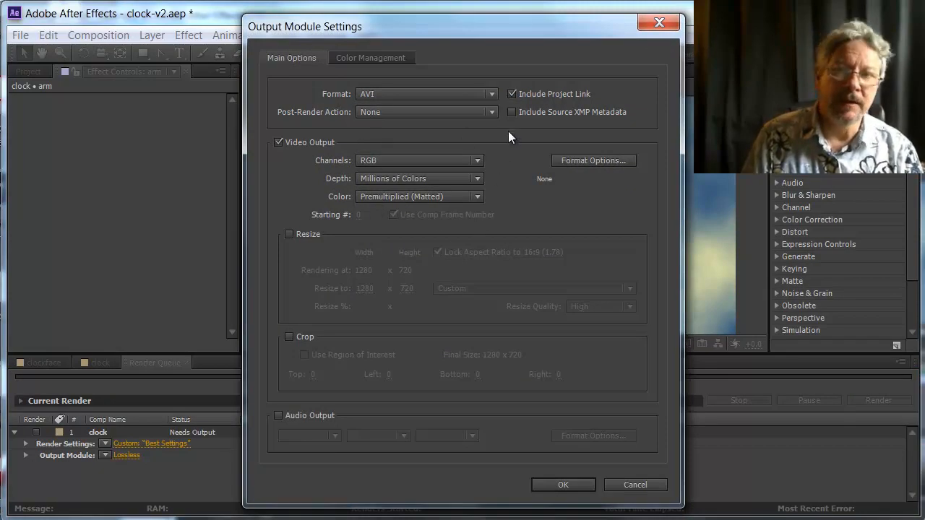
click(491, 94)
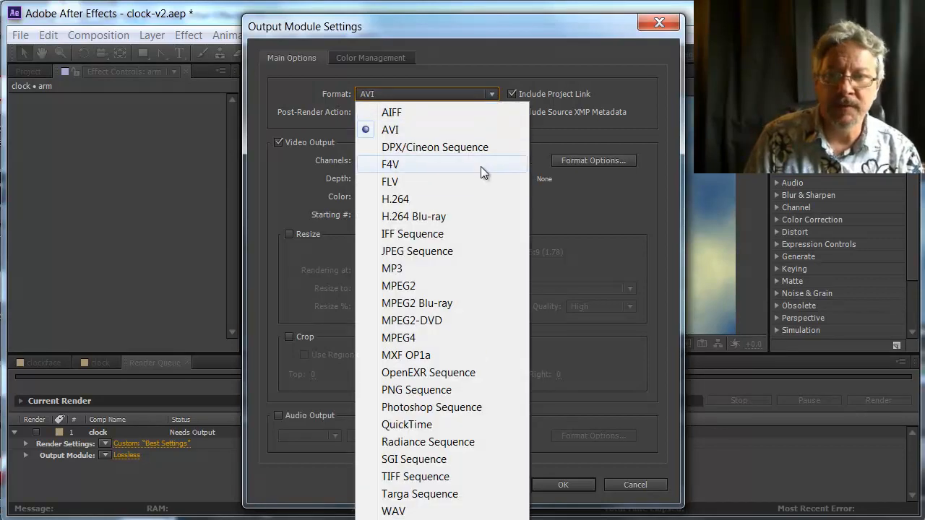
click(407, 425)
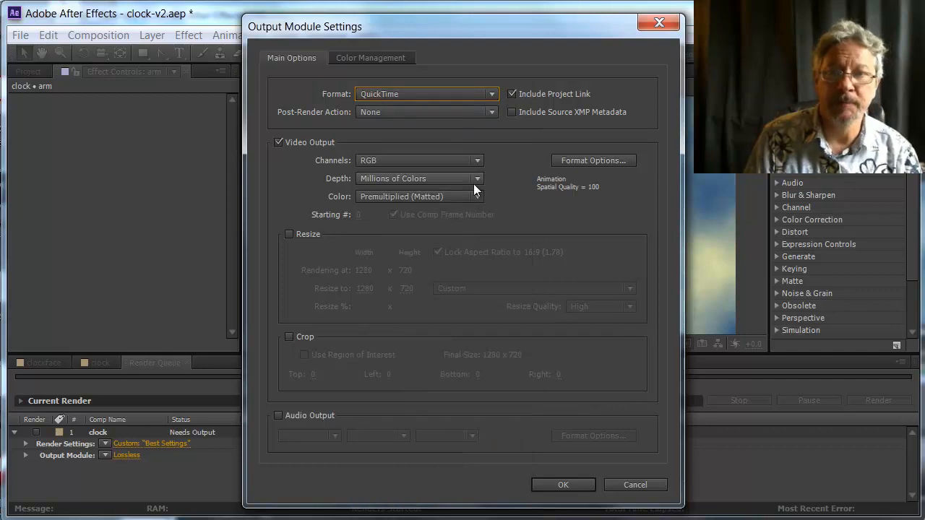
Step: Set the QuickTime video codec to H.264 and accept the output module settings
click(585, 161)
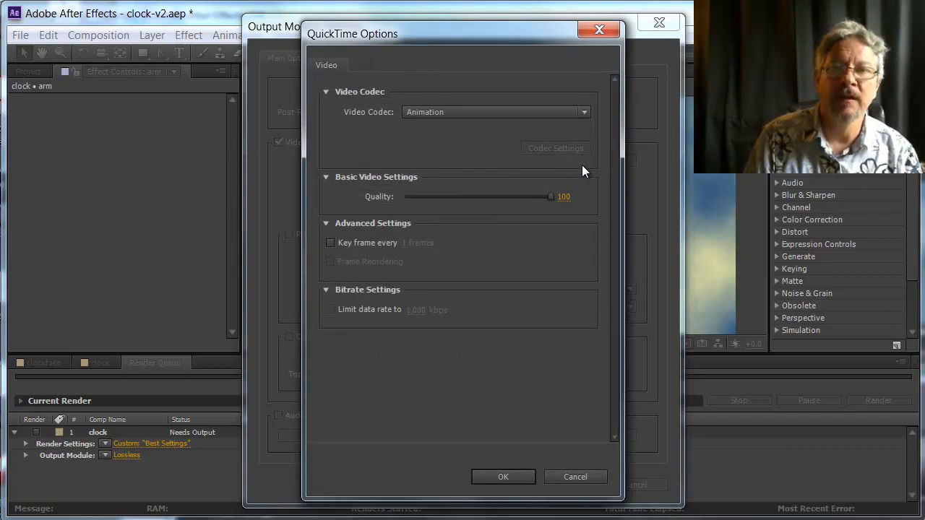
click(584, 112)
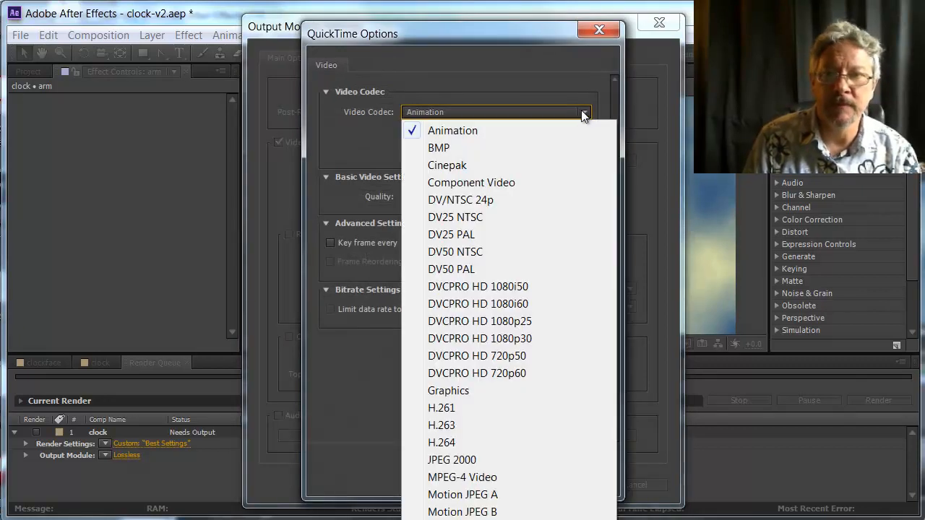
click(443, 444)
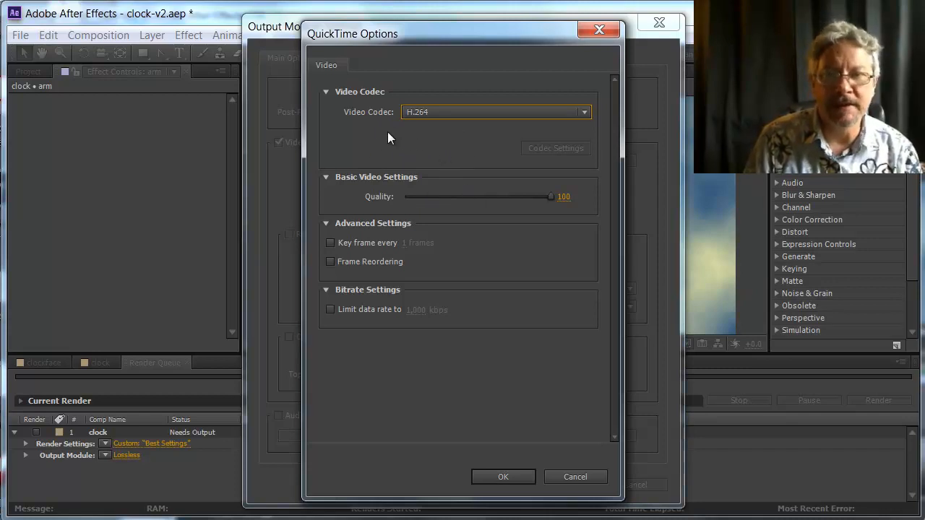
click(515, 476)
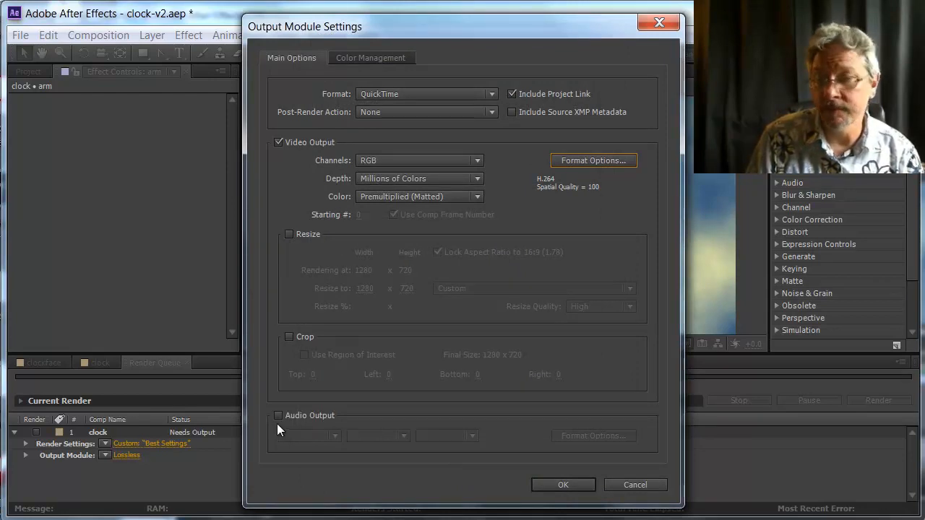
click(564, 485)
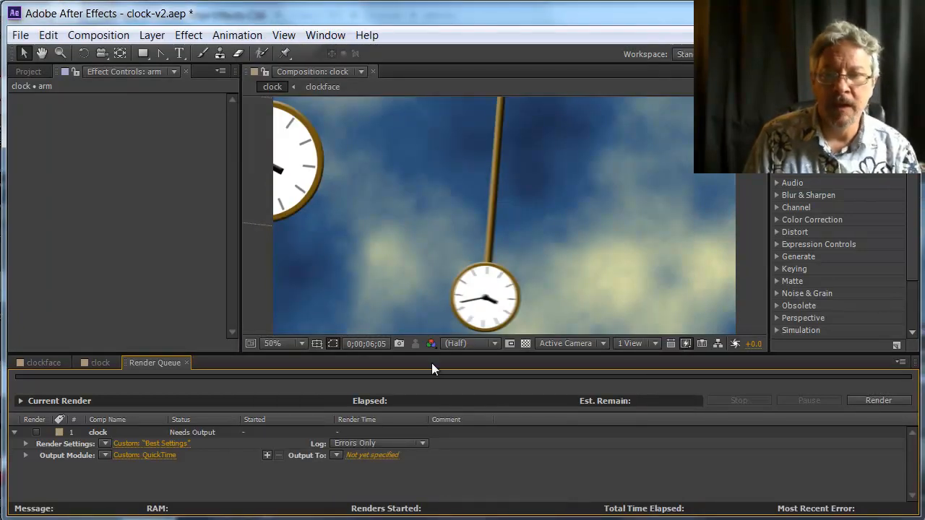
Step: Set the output file to clock.mov in the demos folder and render the queued composition
click(373, 459)
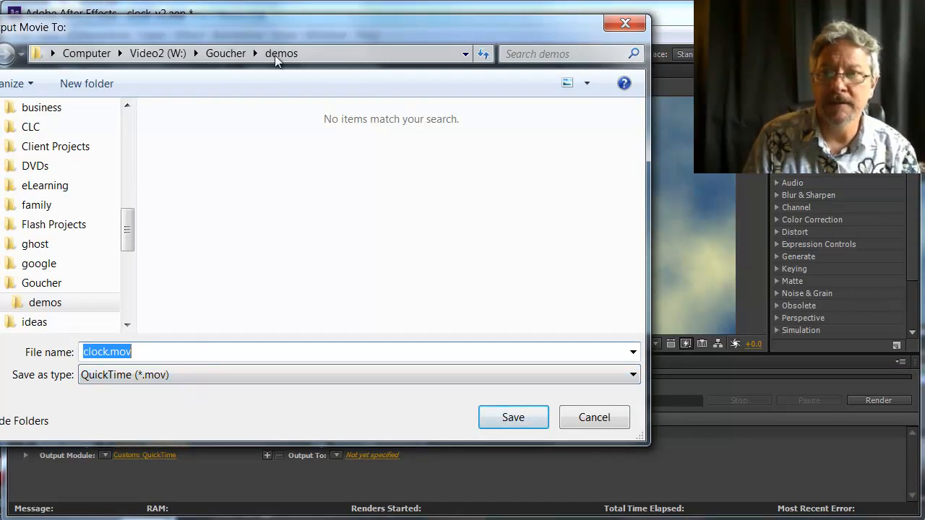
click(514, 418)
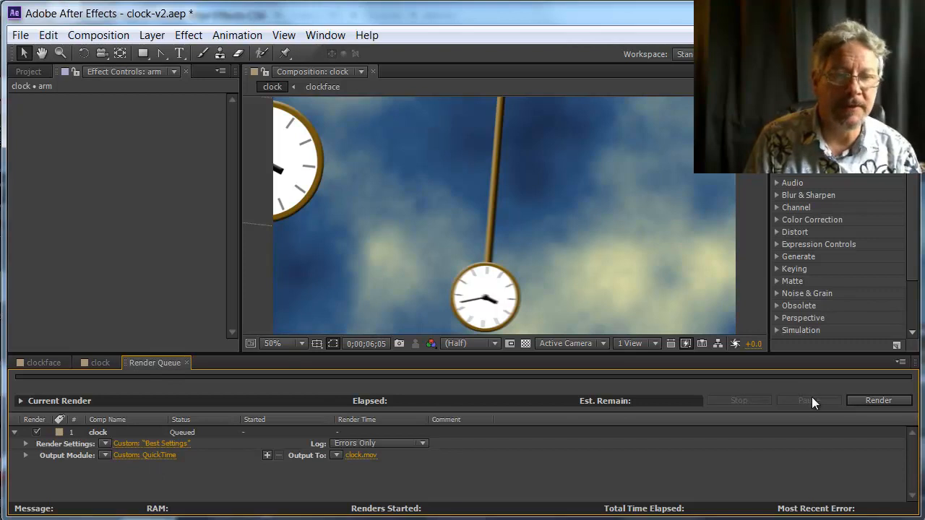
click(867, 400)
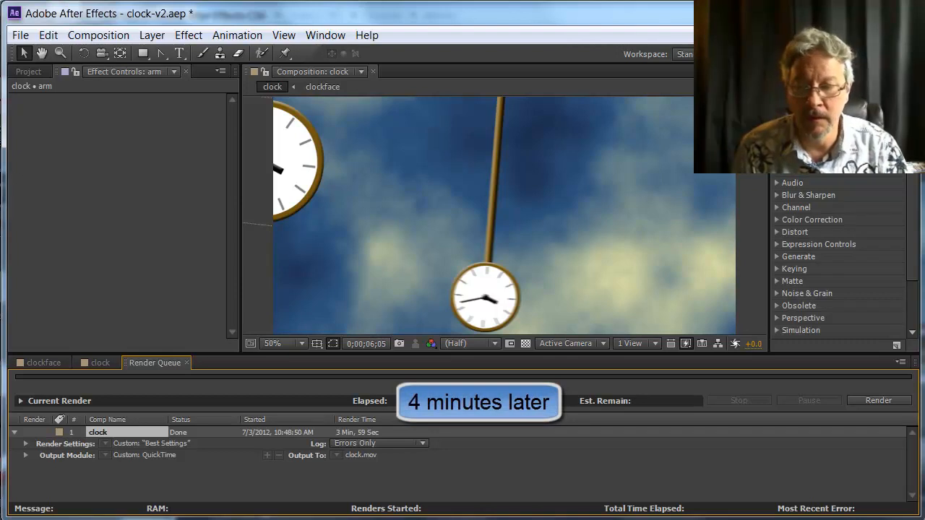
Step: Switch to the Windows Explorer window showing the demos folder
key(alt+Tab)
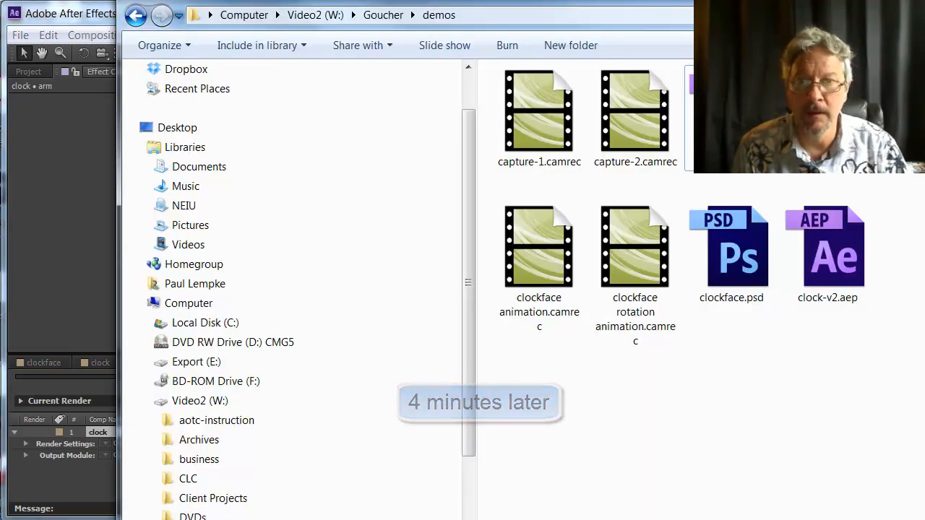